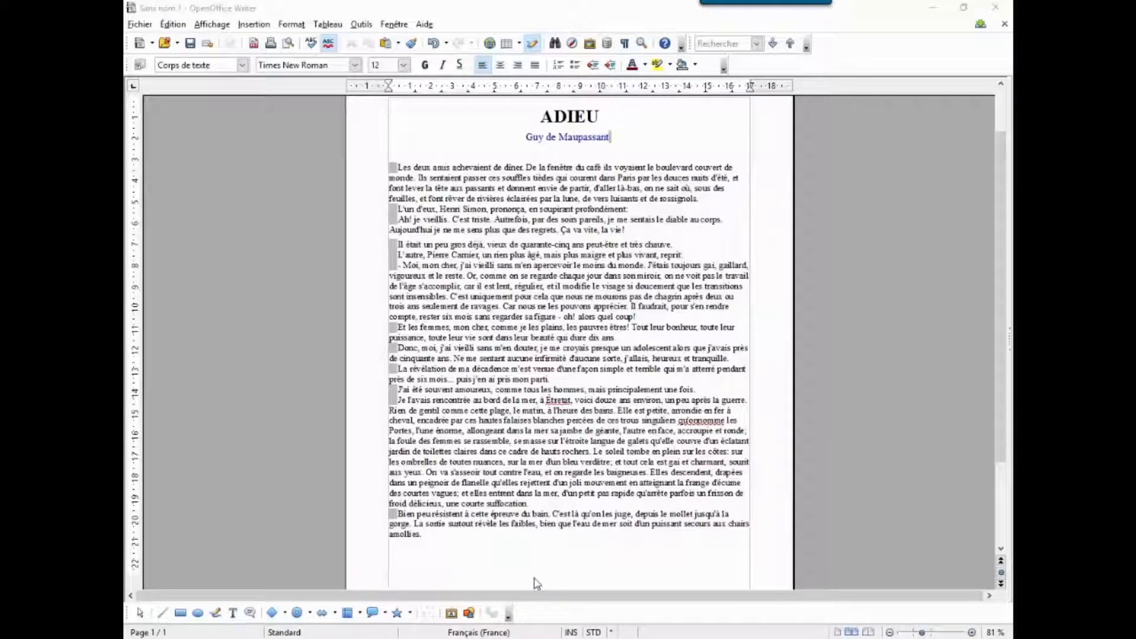
Step: Add three empty paragraphs after the line ending "Ça va vite, la vie!" to make room for a picture
scroll(560, 357, up, 2)
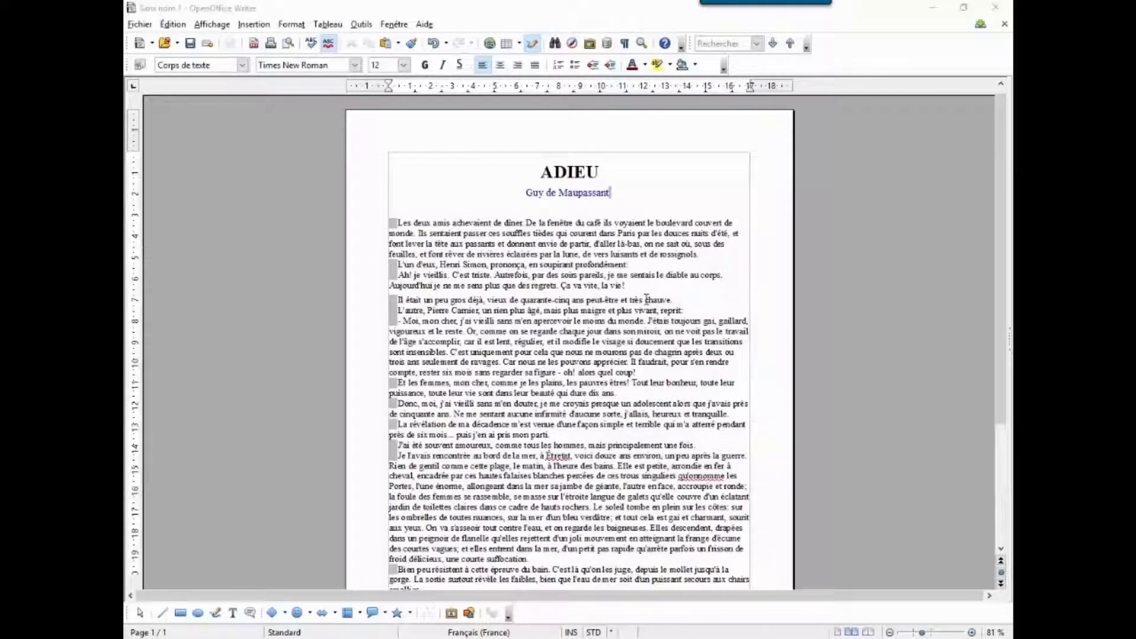
click(637, 284)
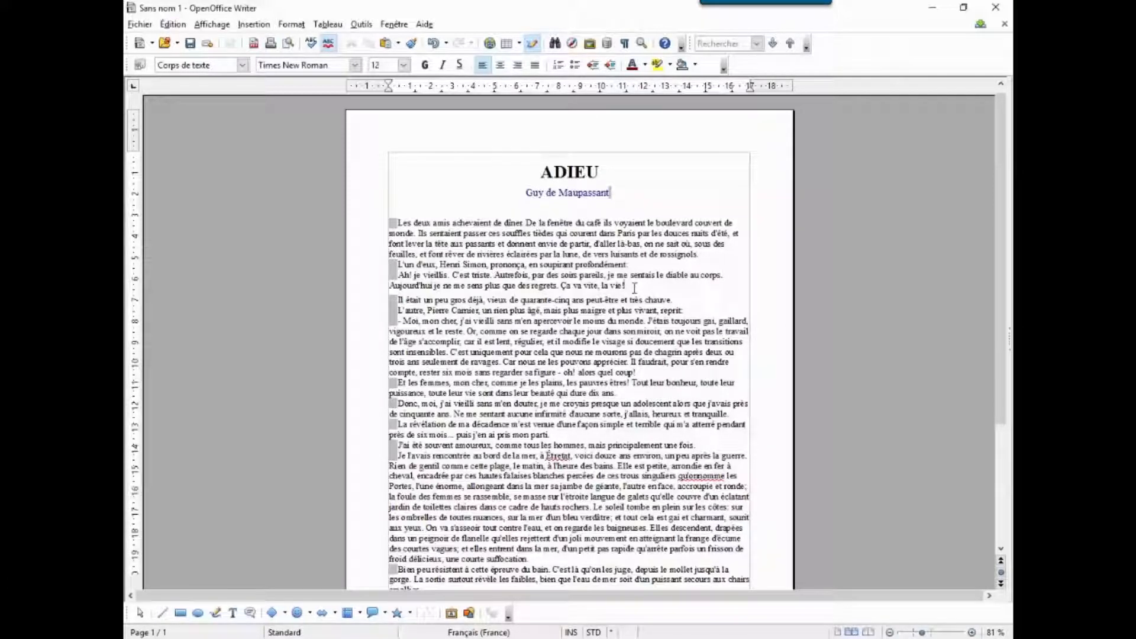
key(Return)
key(Return)
key(Return)
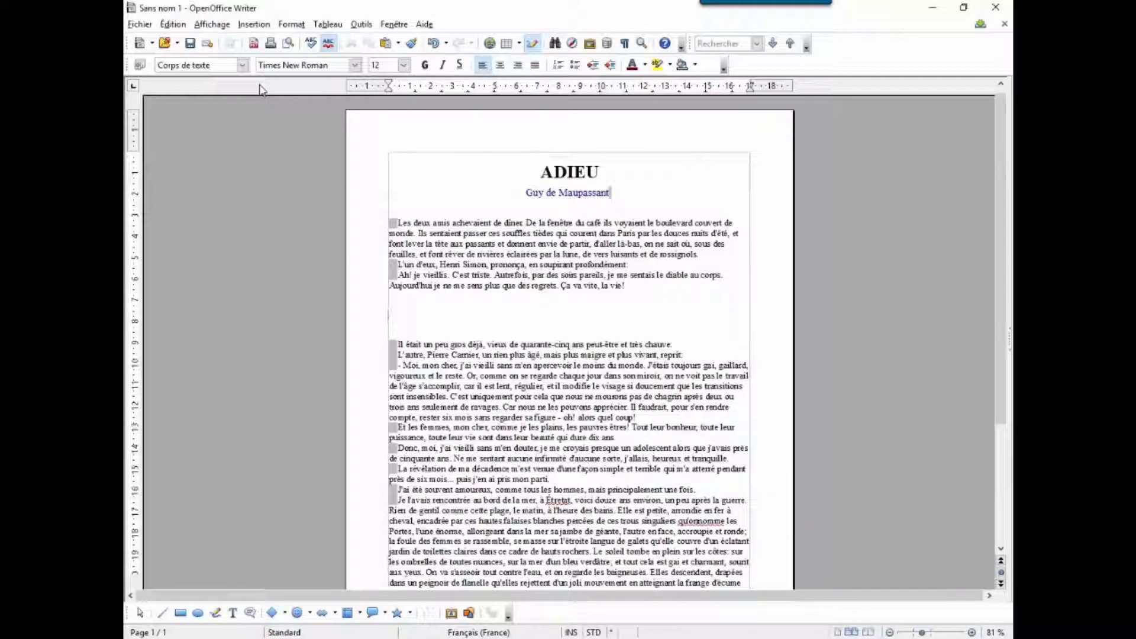
Step: Insert the picture file paysage from the _image folder at the empty paragraphs
click(254, 25)
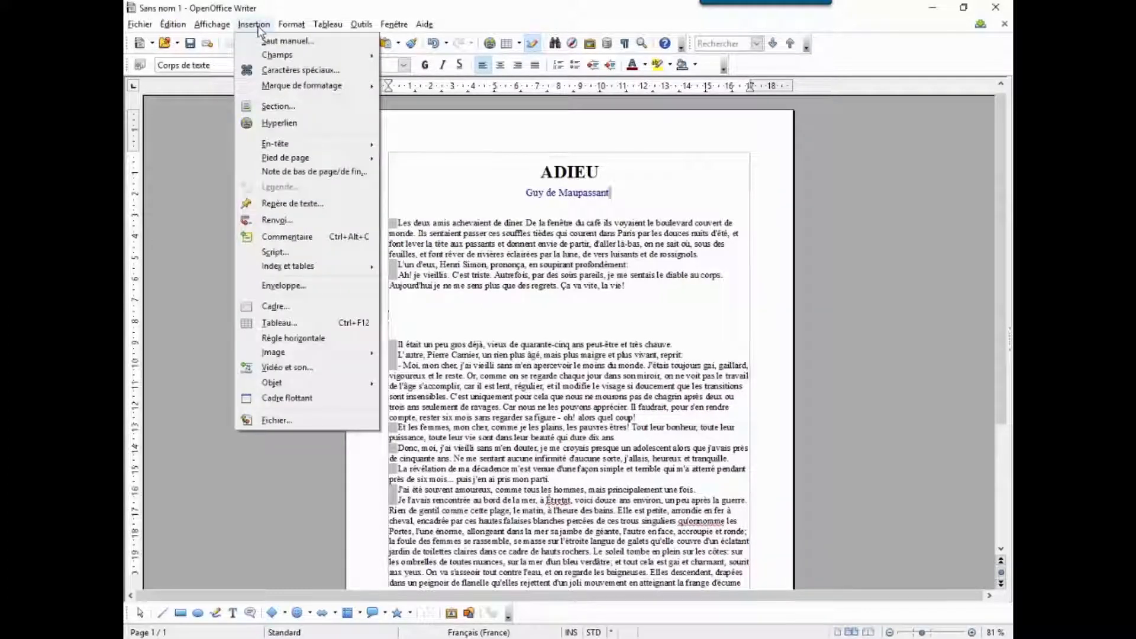
mouse_move(313, 355)
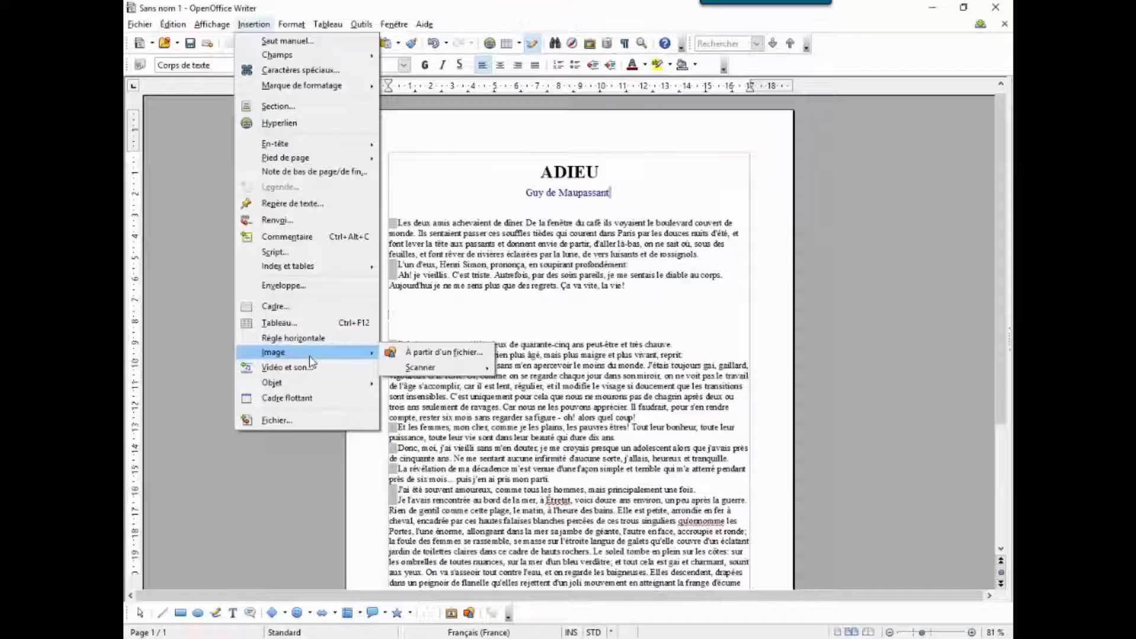
click(460, 358)
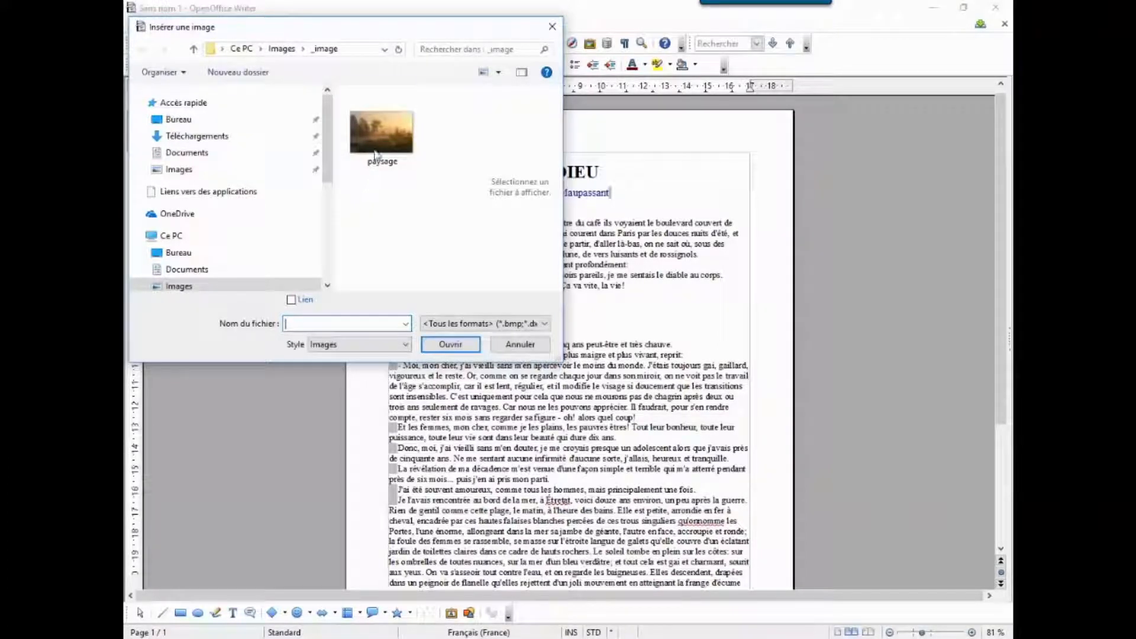
click(379, 130)
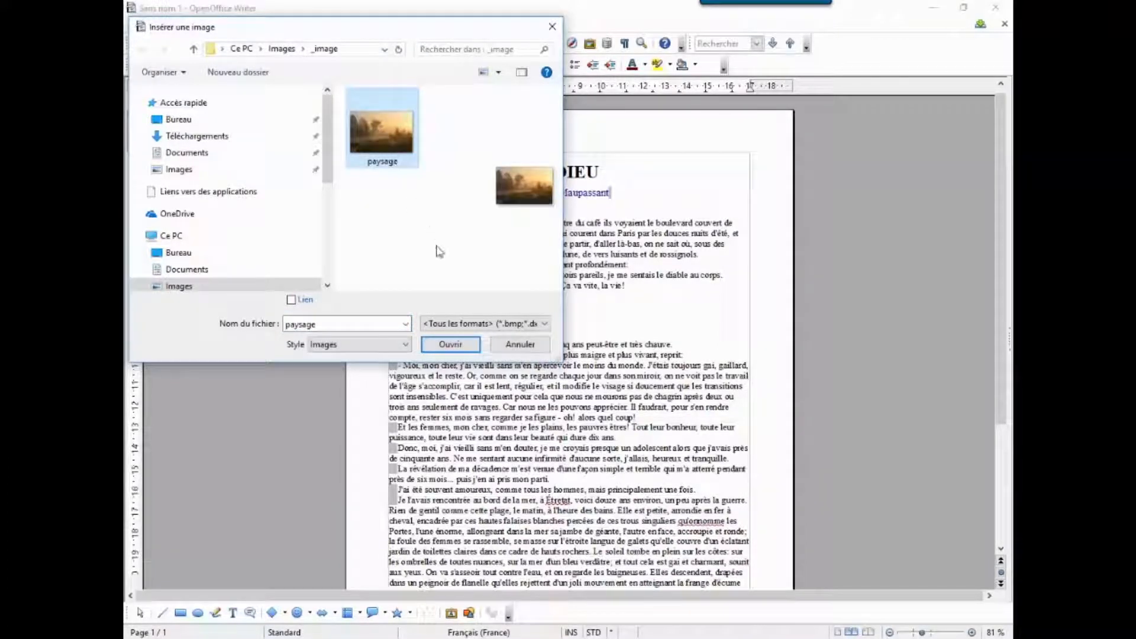
click(456, 350)
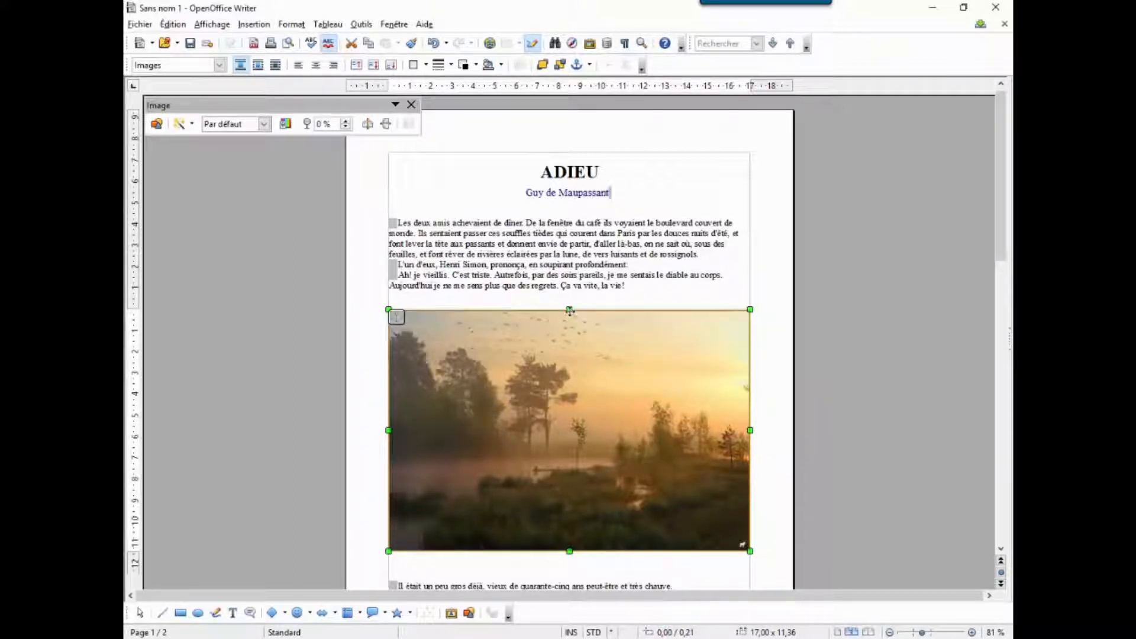
Step: Try squashing only the picture's height to about 6.9 cm, and undo the resize
drag(569, 309, 572, 403)
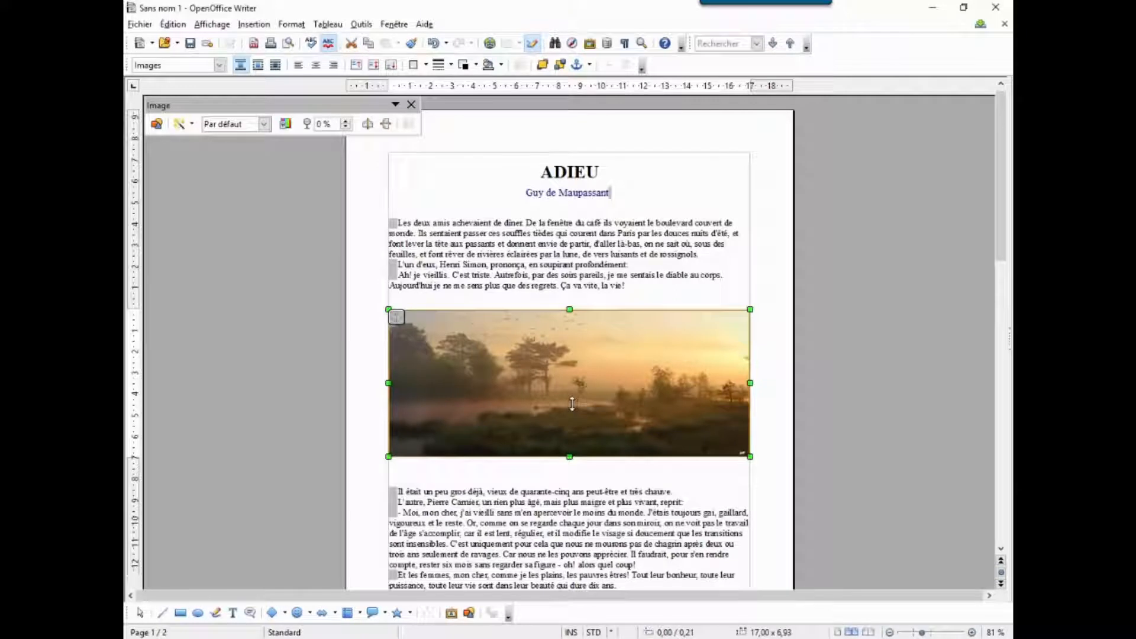
click(430, 50)
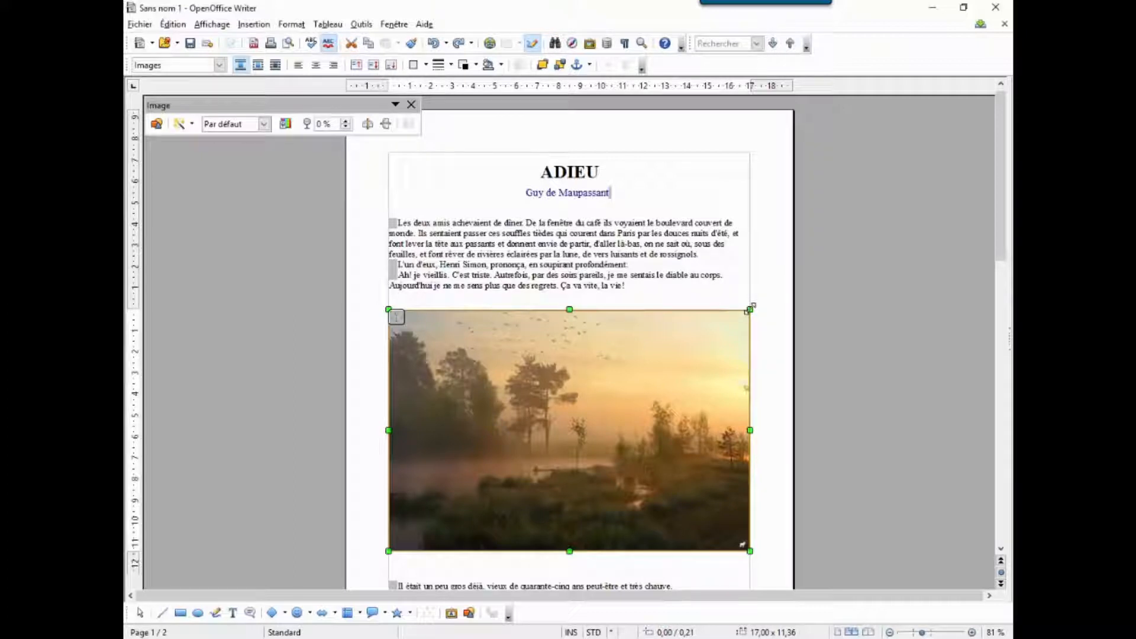
Step: Shrink the landscape picture proportionally from its corner to about 8.4 × 5.6 cm
drag(751, 308, 613, 403)
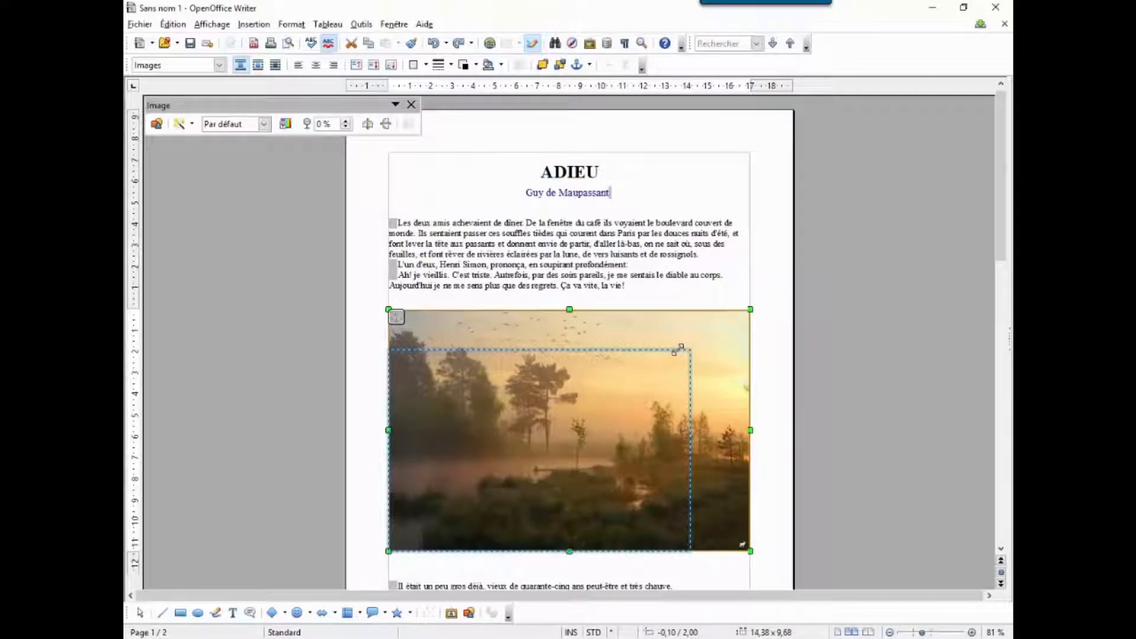
drag(679, 349, 643, 375)
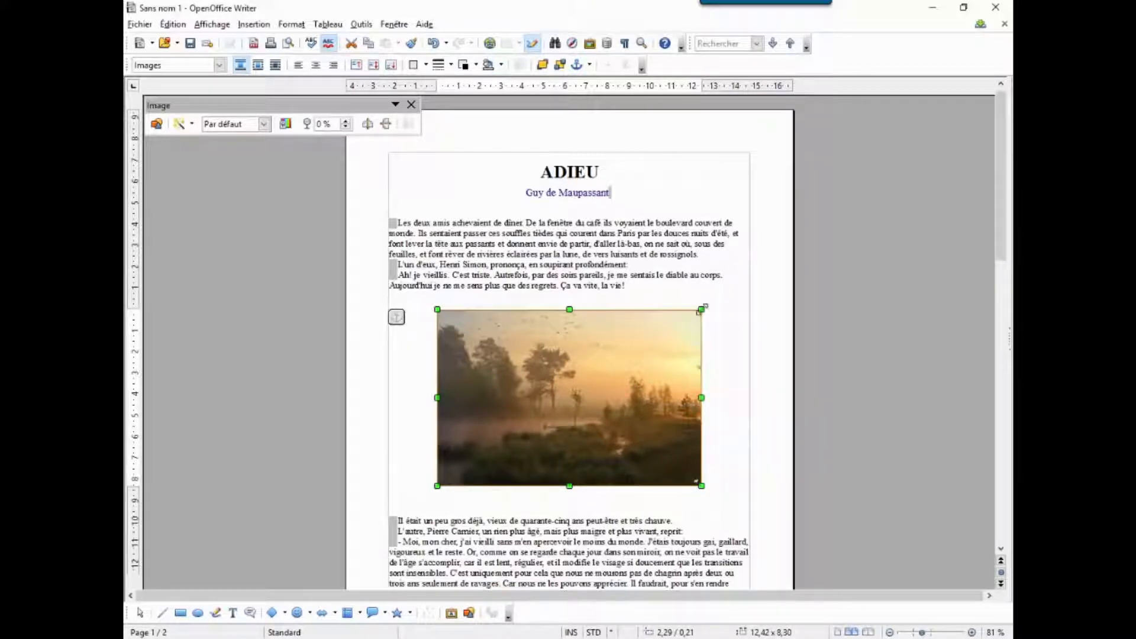
drag(702, 310, 614, 394)
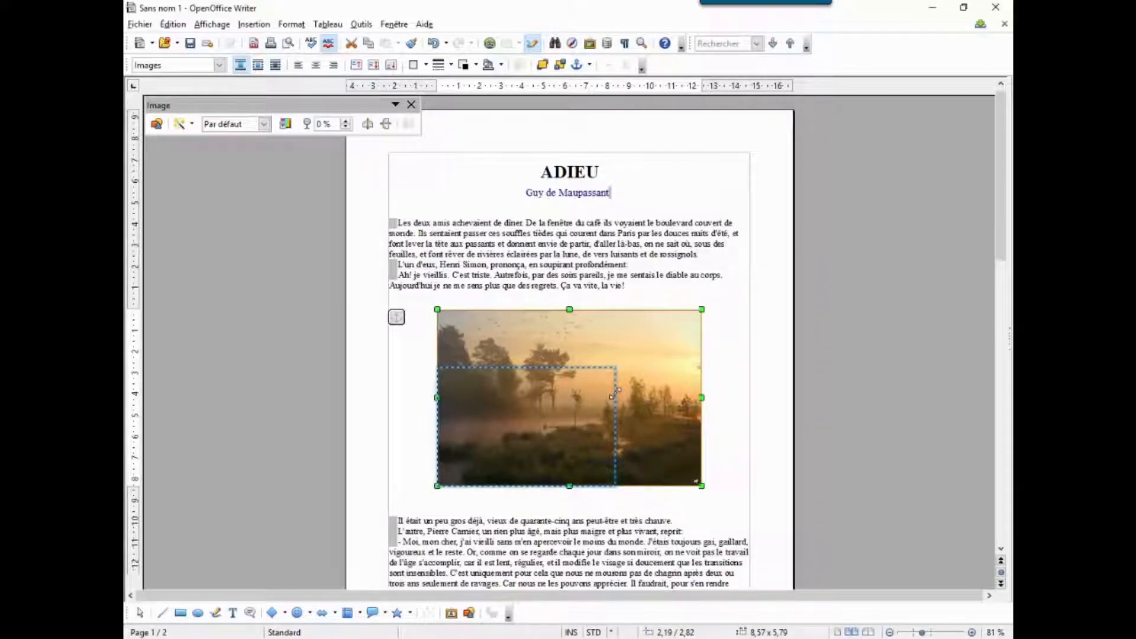
drag(615, 395, 615, 394)
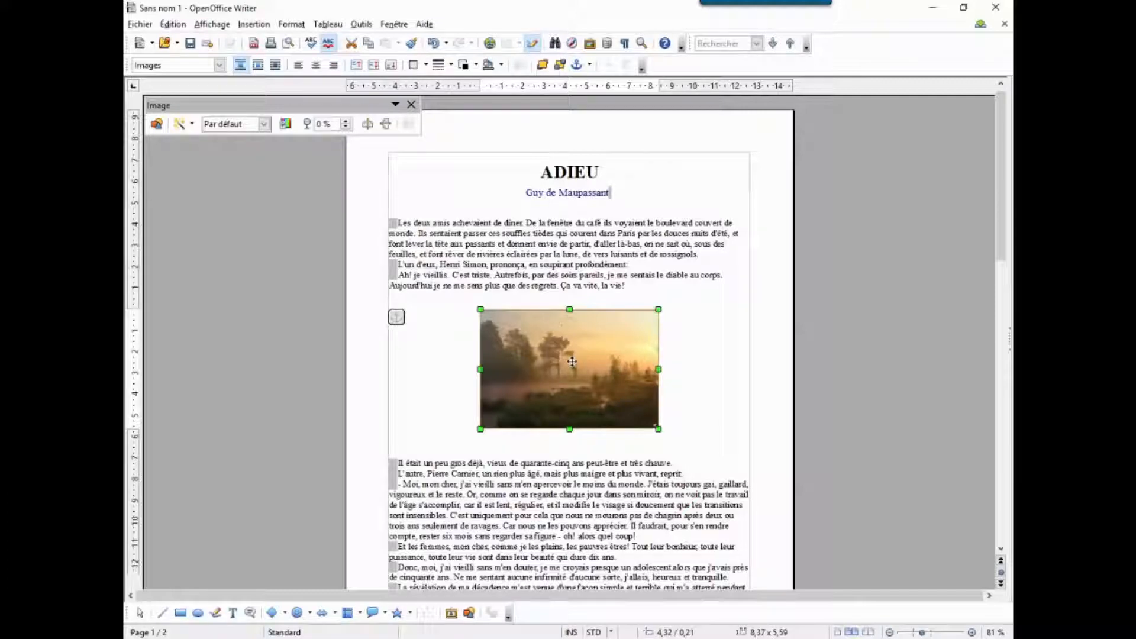
Step: Move the picture to the right margin of the text area and set its text wrap to Renvoi relatif à la page
drag(572, 361, 659, 361)
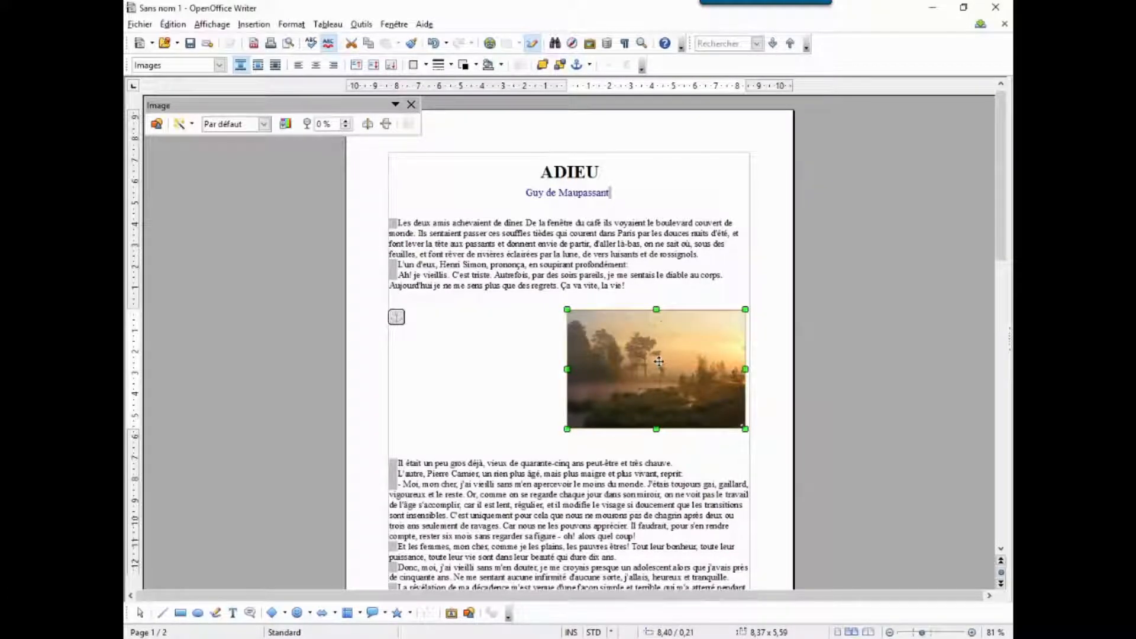
right_click(658, 338)
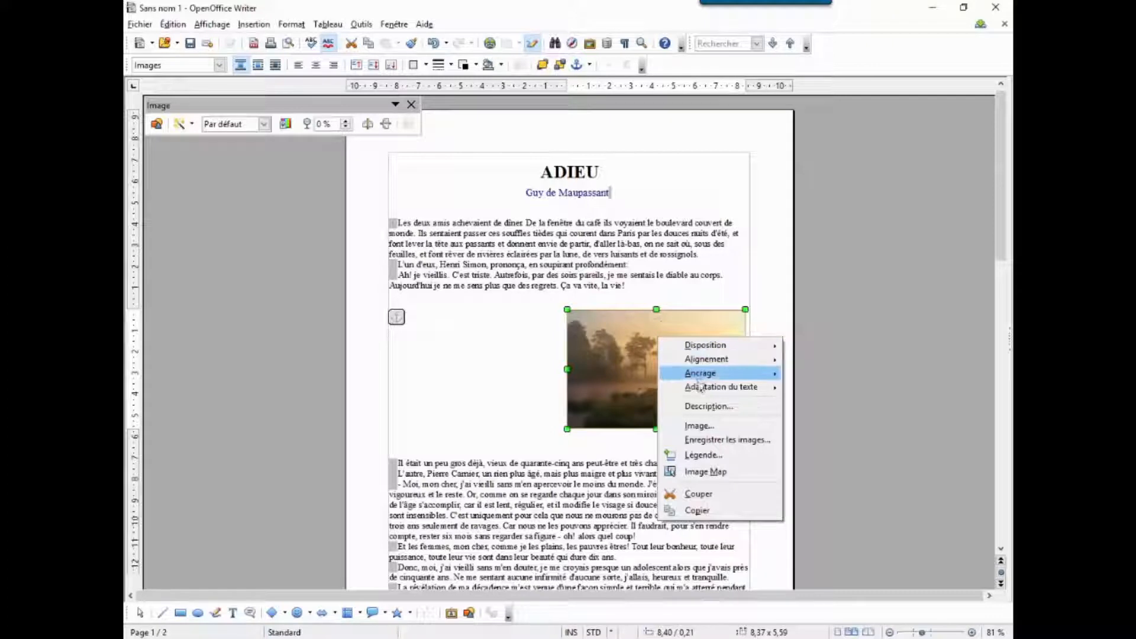
mouse_move(702, 392)
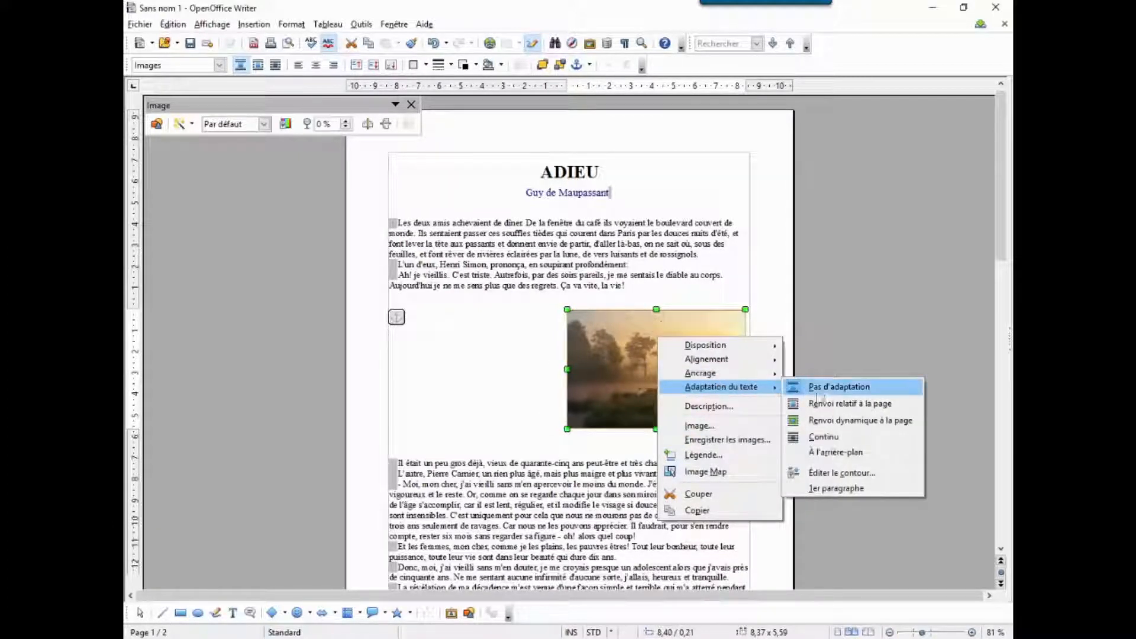
click(835, 405)
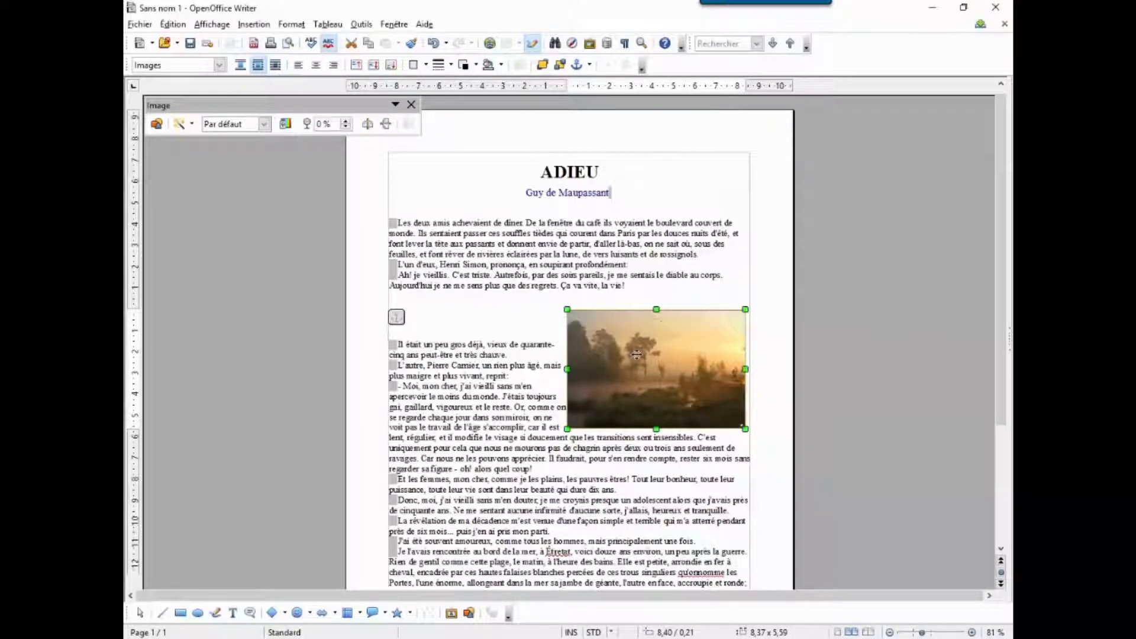
Step: Move the wrapped picture down into the middle of the text, and return it near the right margin beside "Il était un peu gros déjà"
mouse_move(636, 354)
mouse_down()
mouse_move(566, 388)
mouse_move(540, 449)
mouse_up()
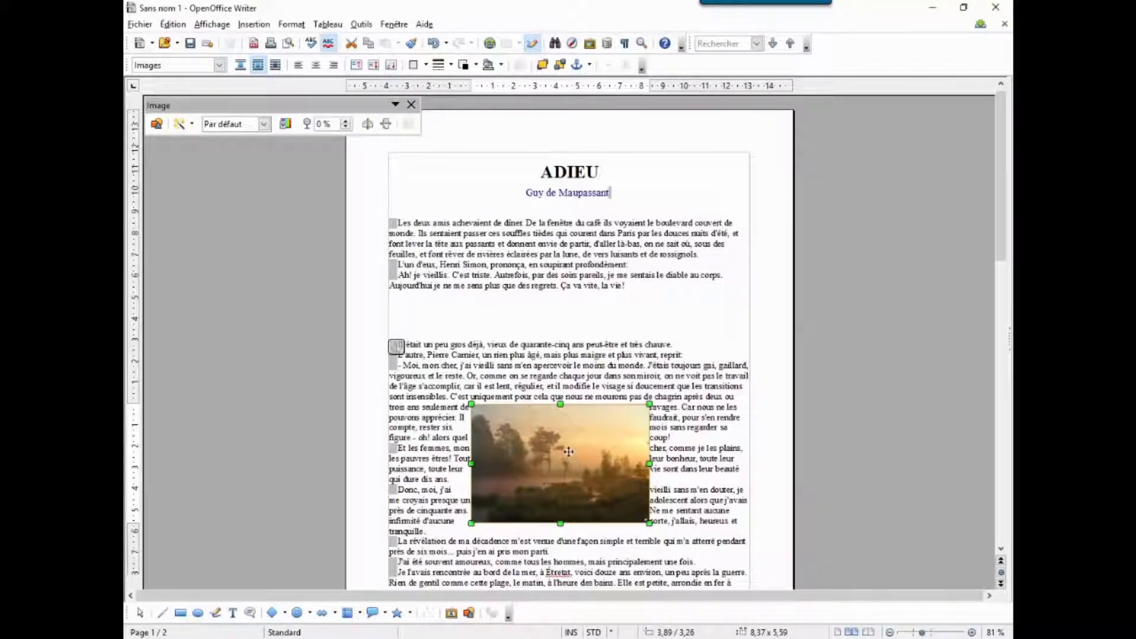
drag(568, 452, 653, 338)
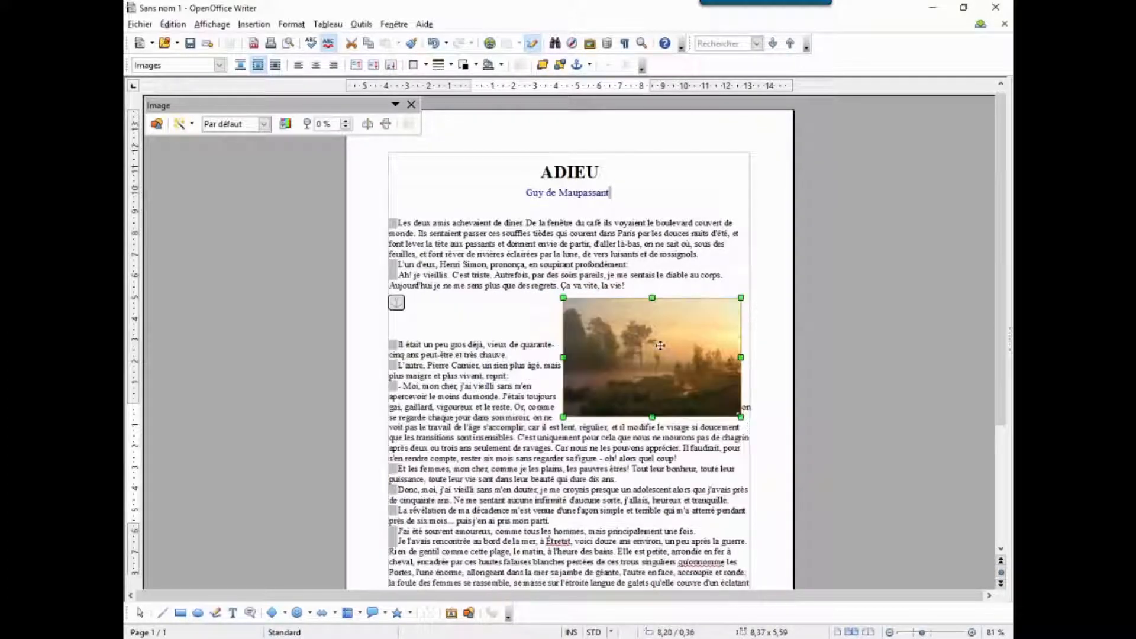
Step: Set the picture's text wrap to À l'arrière-plan so it sits behind the text
right_click(639, 344)
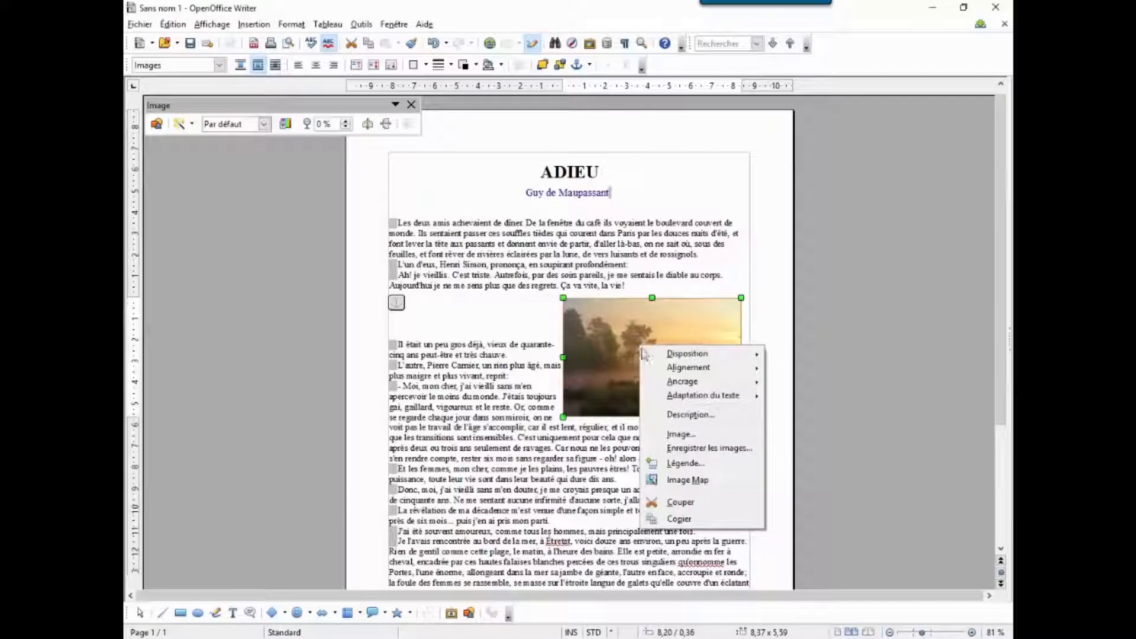
mouse_move(677, 398)
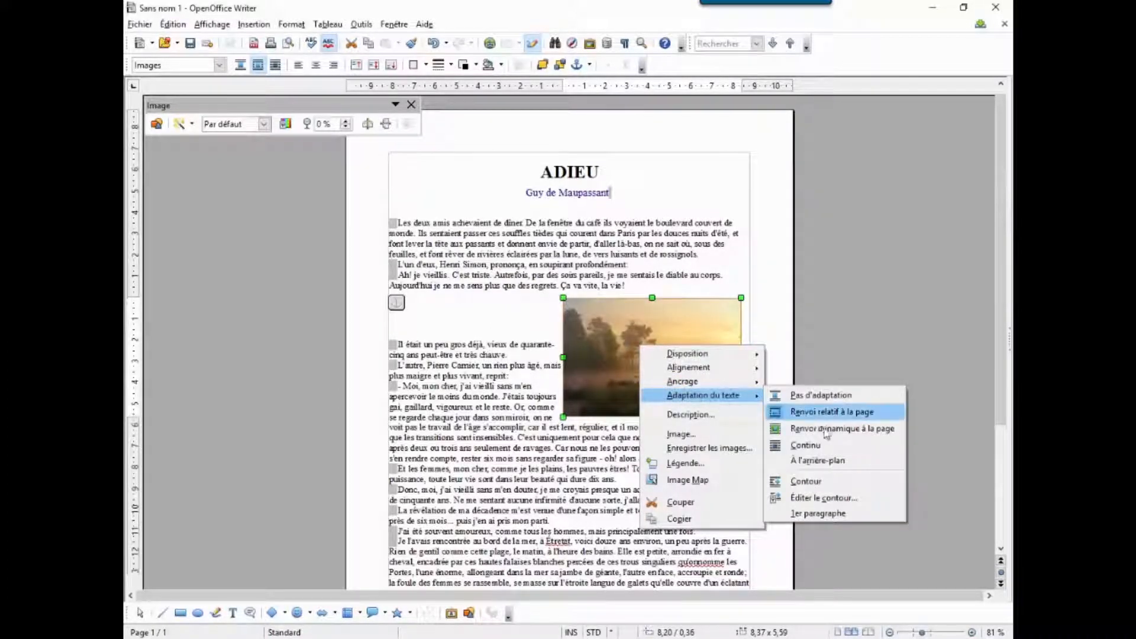
click(829, 468)
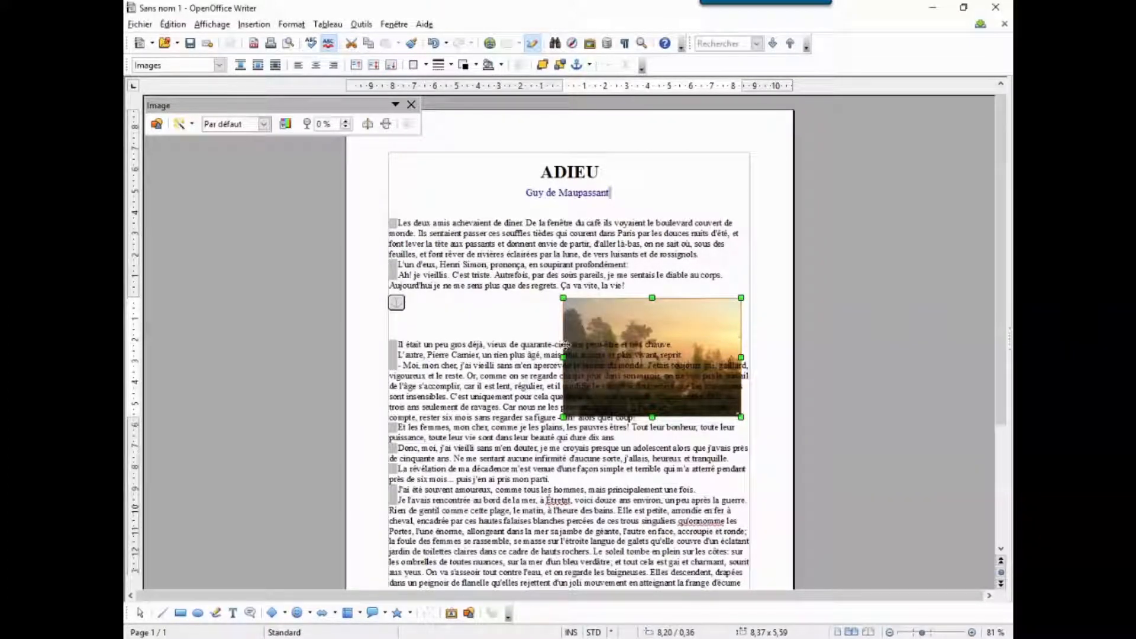
Step: Set the picture's text wrap to Continu and move the picture down over the middle paragraphs
right_click(649, 328)
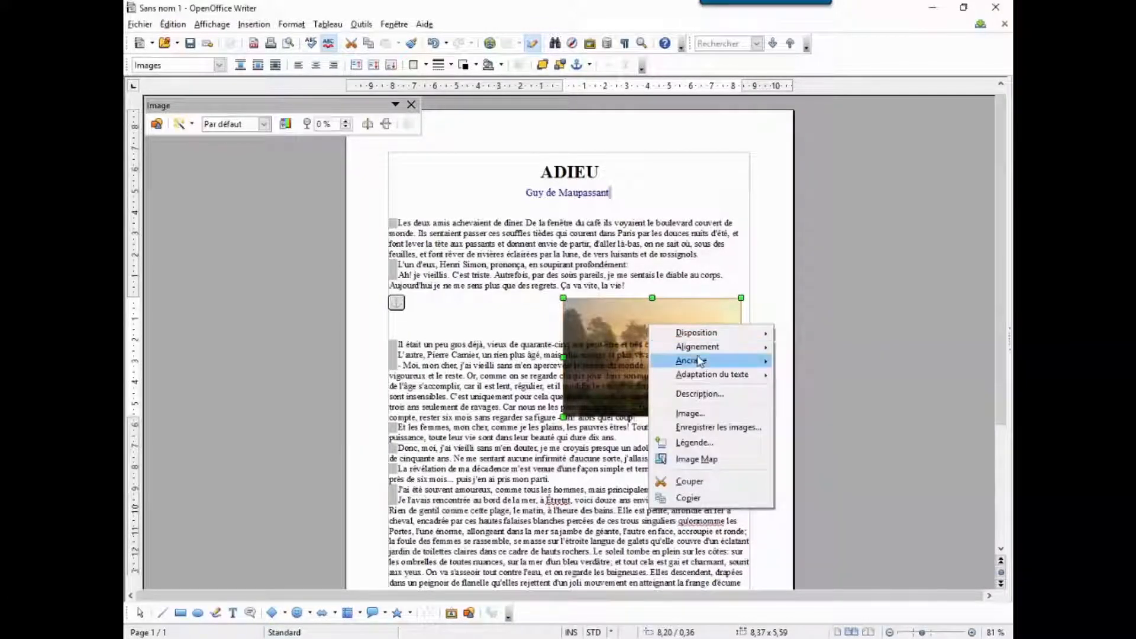
mouse_move(706, 376)
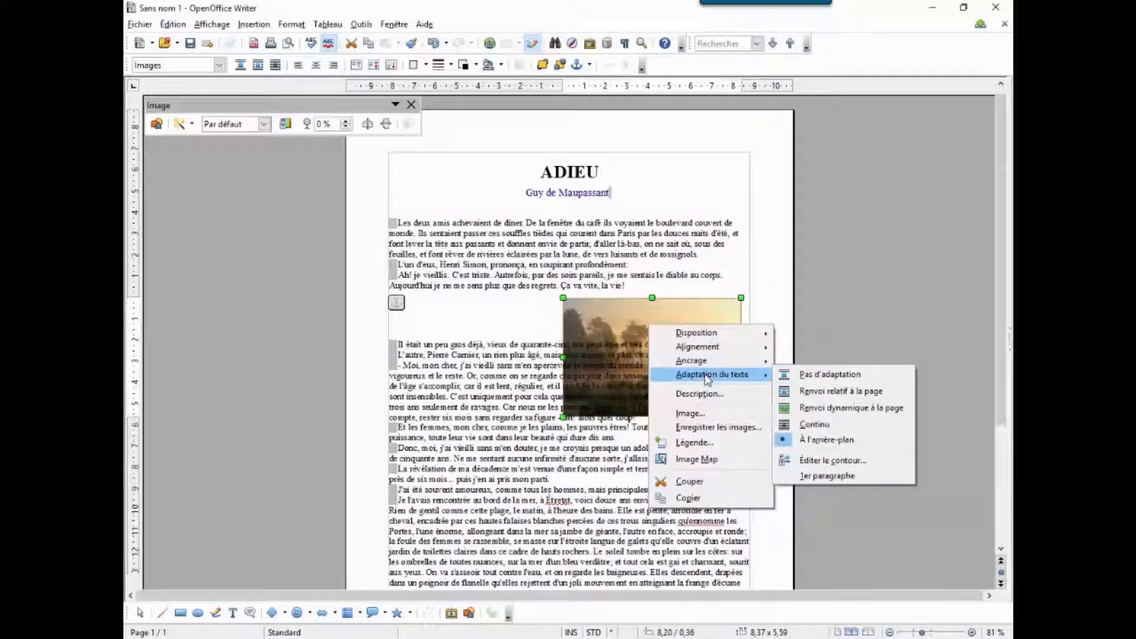
click(815, 423)
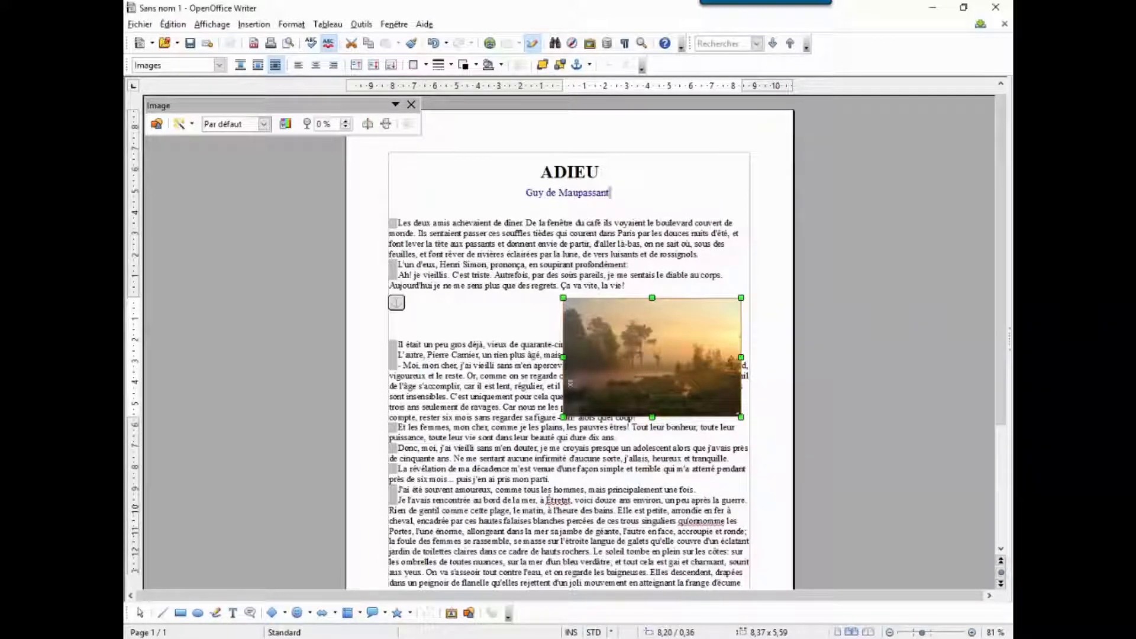
drag(585, 369, 517, 449)
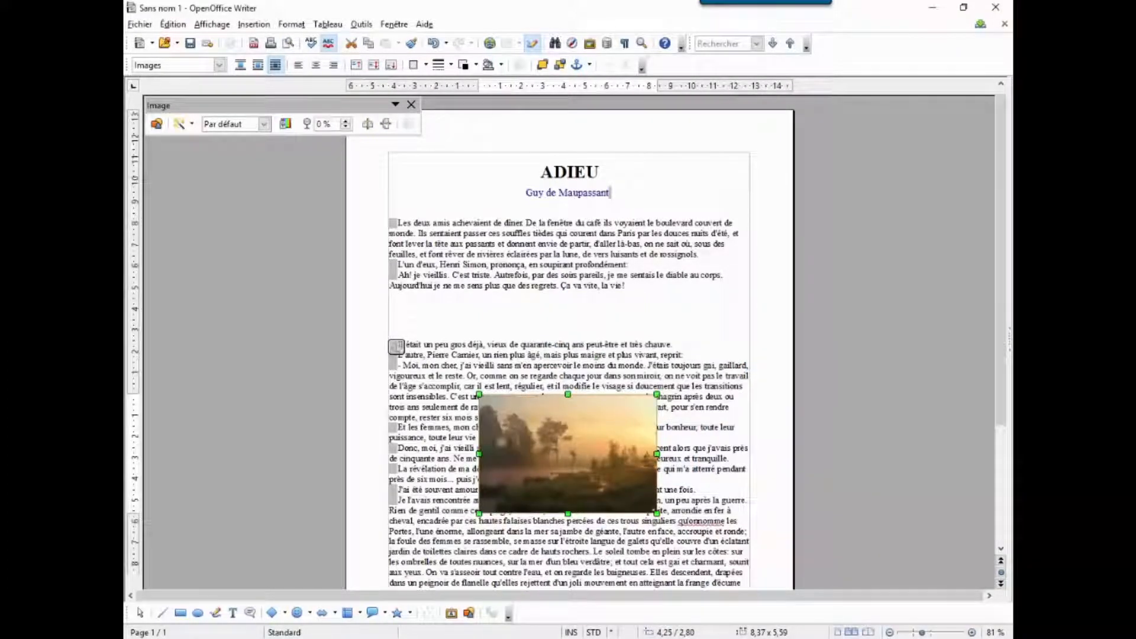
Step: Move the picture up, roughly centred below "Ça va vite, la vie!", and set its text wrap to Pas d'adaptation
drag(598, 440, 603, 344)
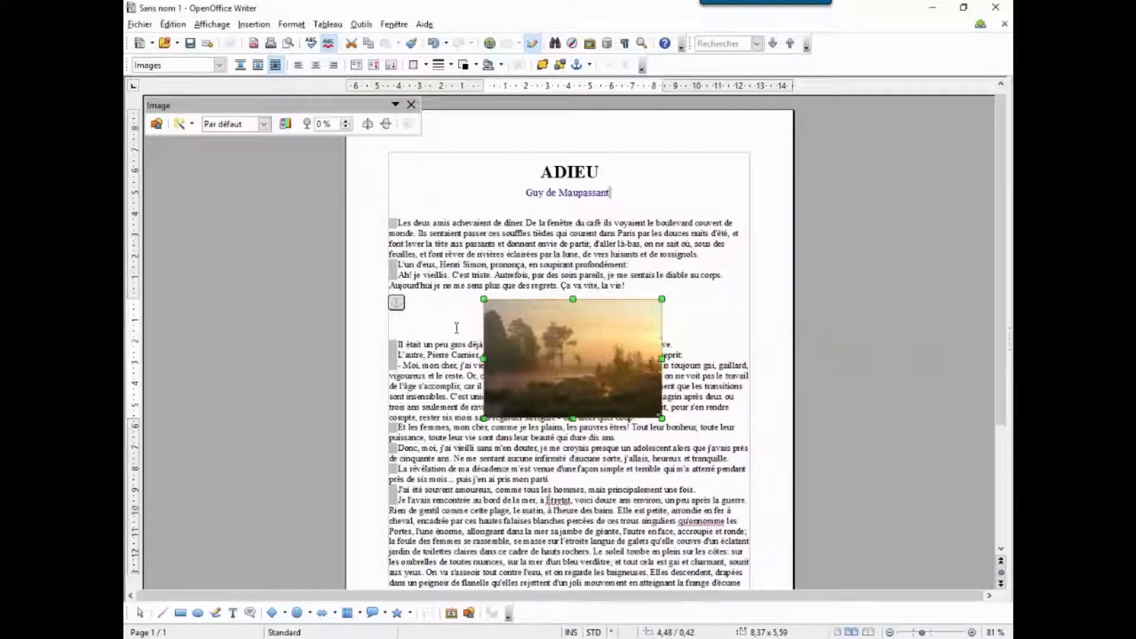
right_click(599, 342)
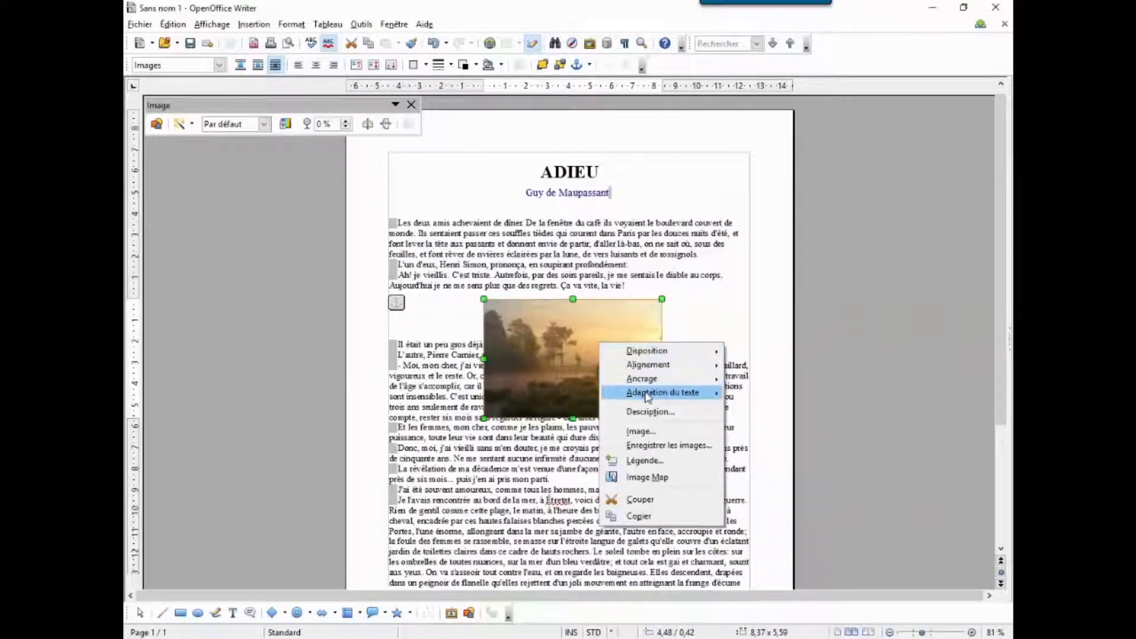
mouse_move(647, 397)
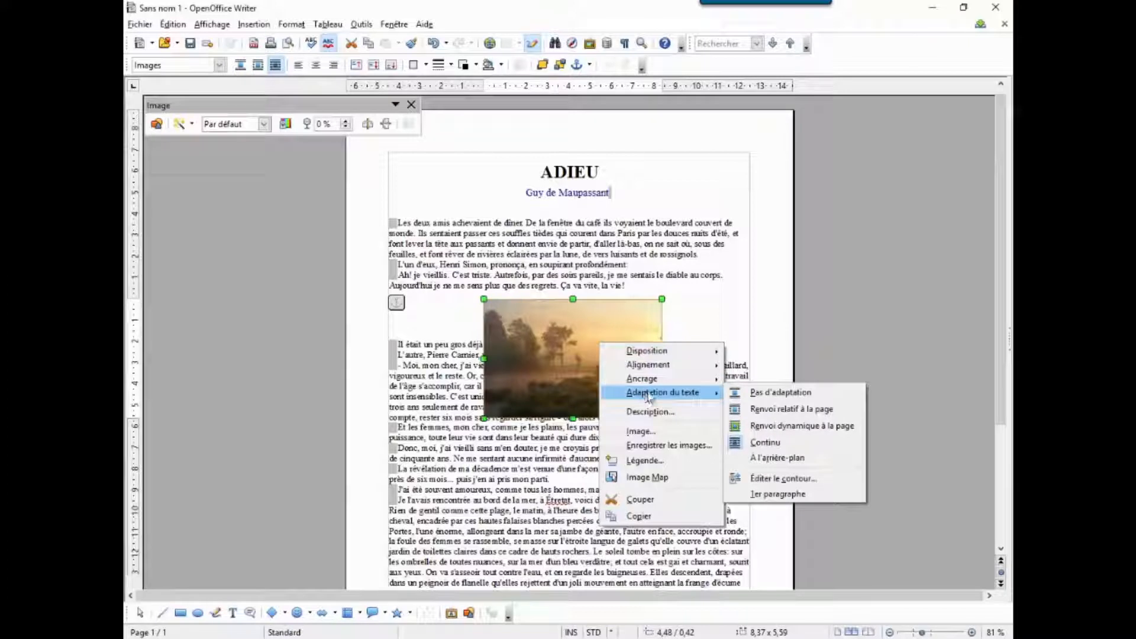
click(770, 392)
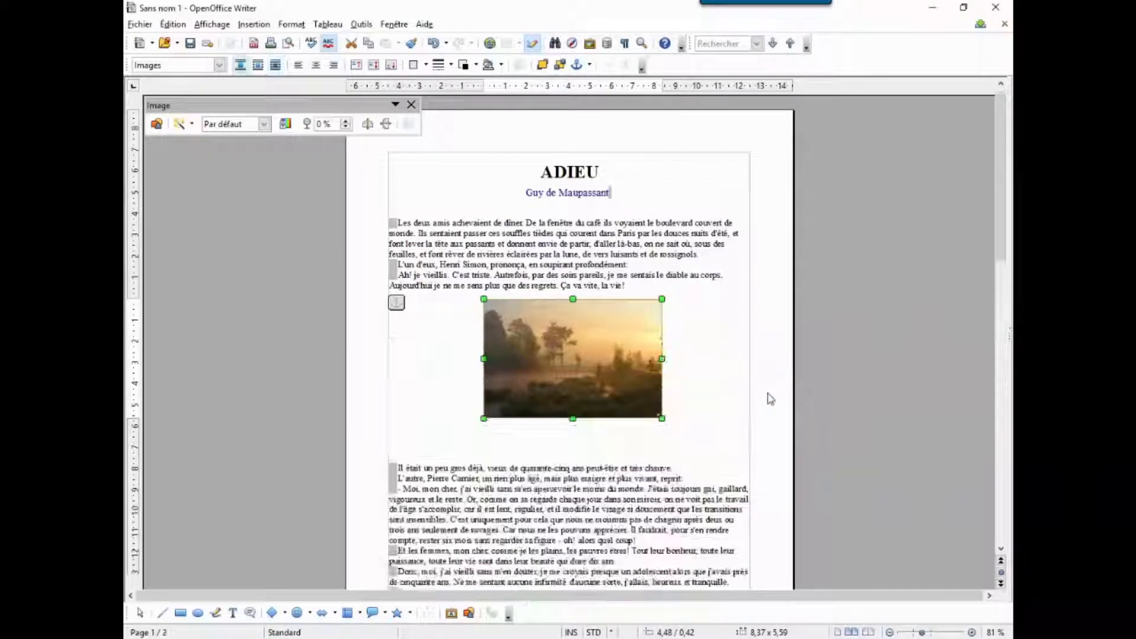
Step: Delete the two empty paragraphs below the picture and select the picture
click(489, 439)
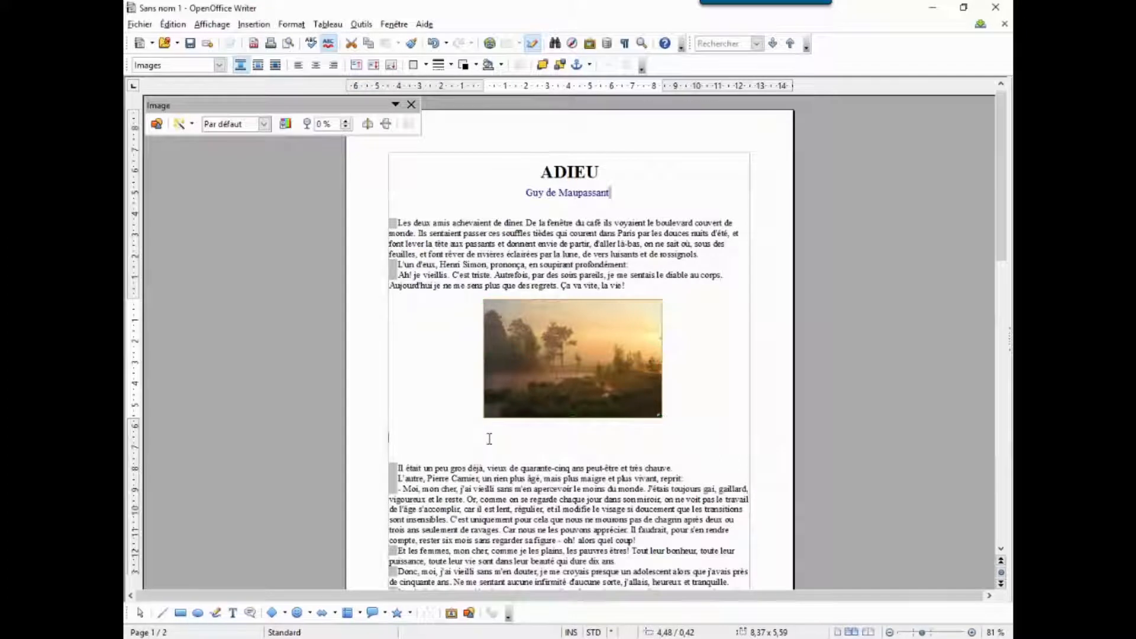
key(Delete)
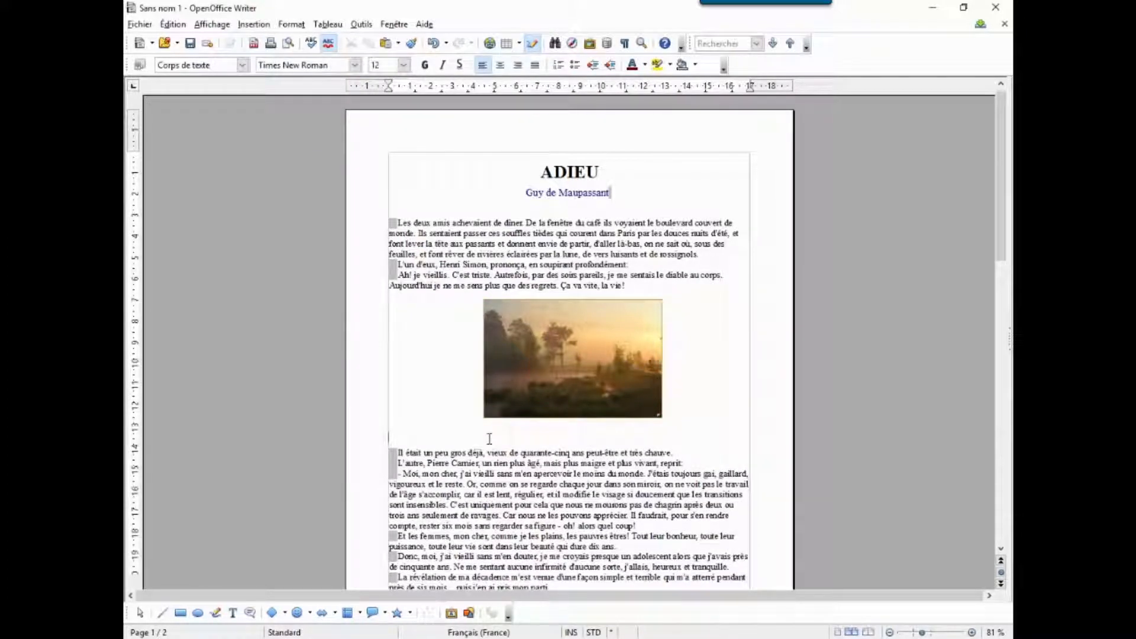
key(Delete)
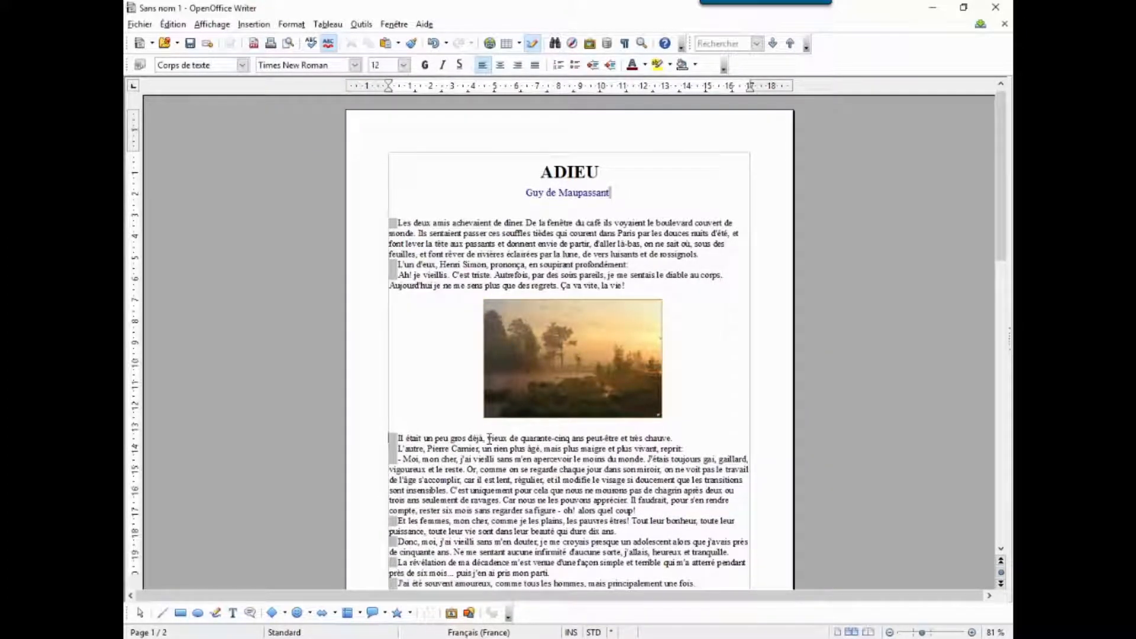
click(565, 371)
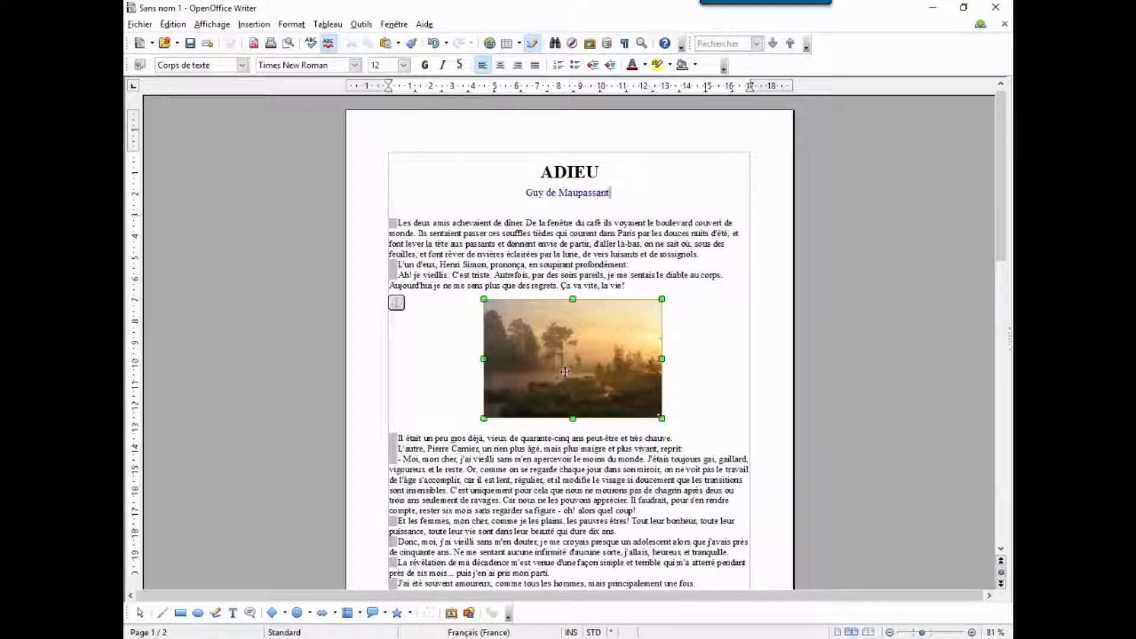